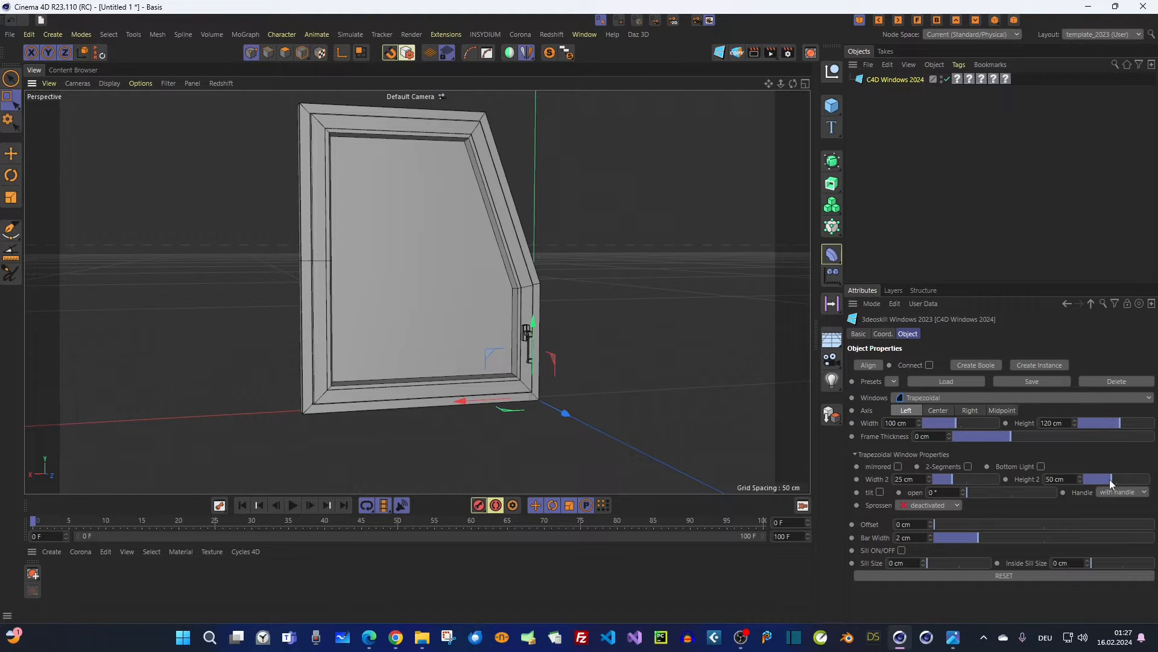
# - Set the trapezoidal window's Height 2 to 0 cm and inspect the handle on the slanted frame
pyautogui.moveTo(1110, 479); pyautogui.dragTo(1081, 479)
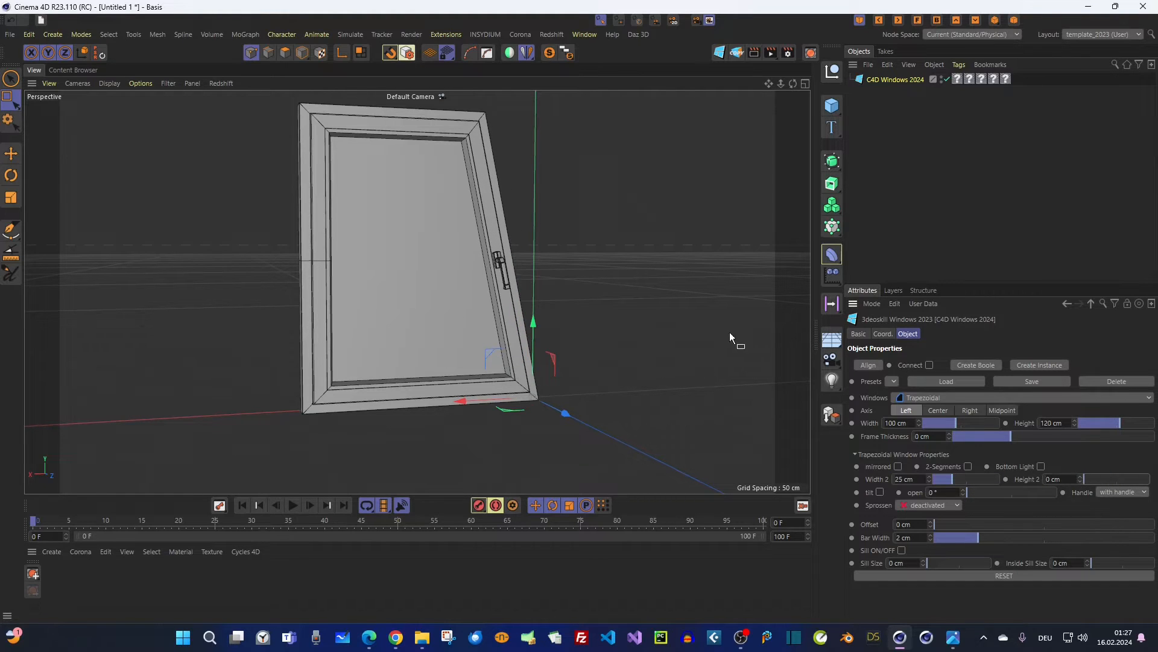
pyautogui.keyDown('alt'); pyautogui.moveTo(499, 271); pyautogui.dragTo(454, 276); pyautogui.keyUp('alt')
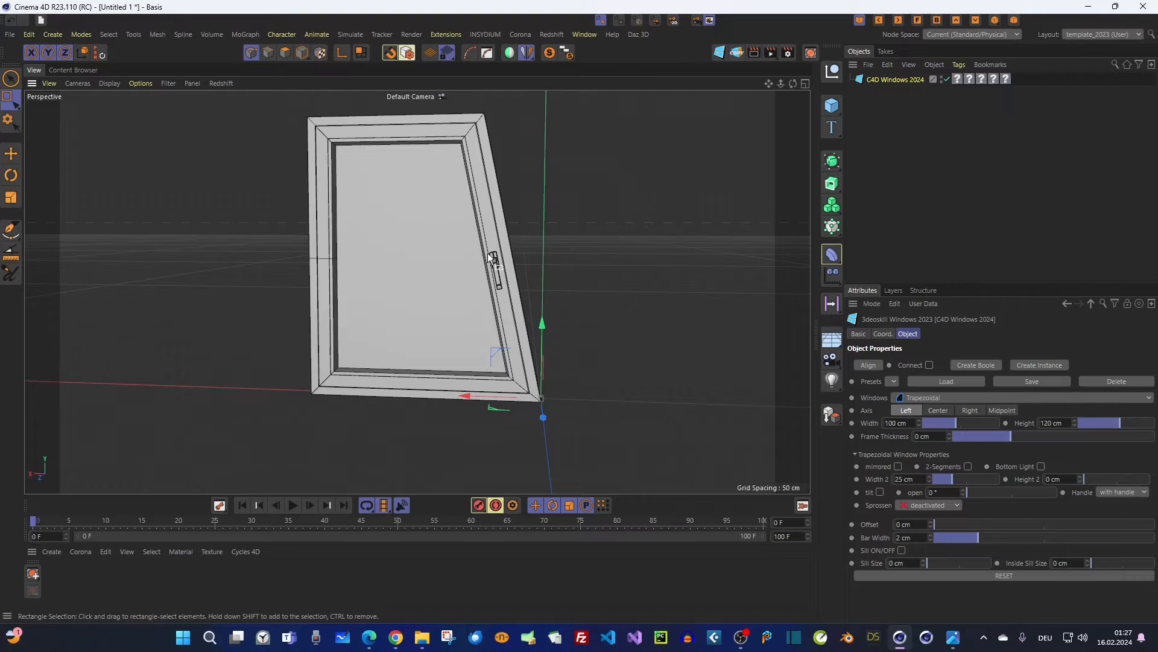
pyautogui.scroll(5, 501, 284)
pyautogui.scroll(-3, 482, 284)
pyautogui.scroll(-5, 504, 289)
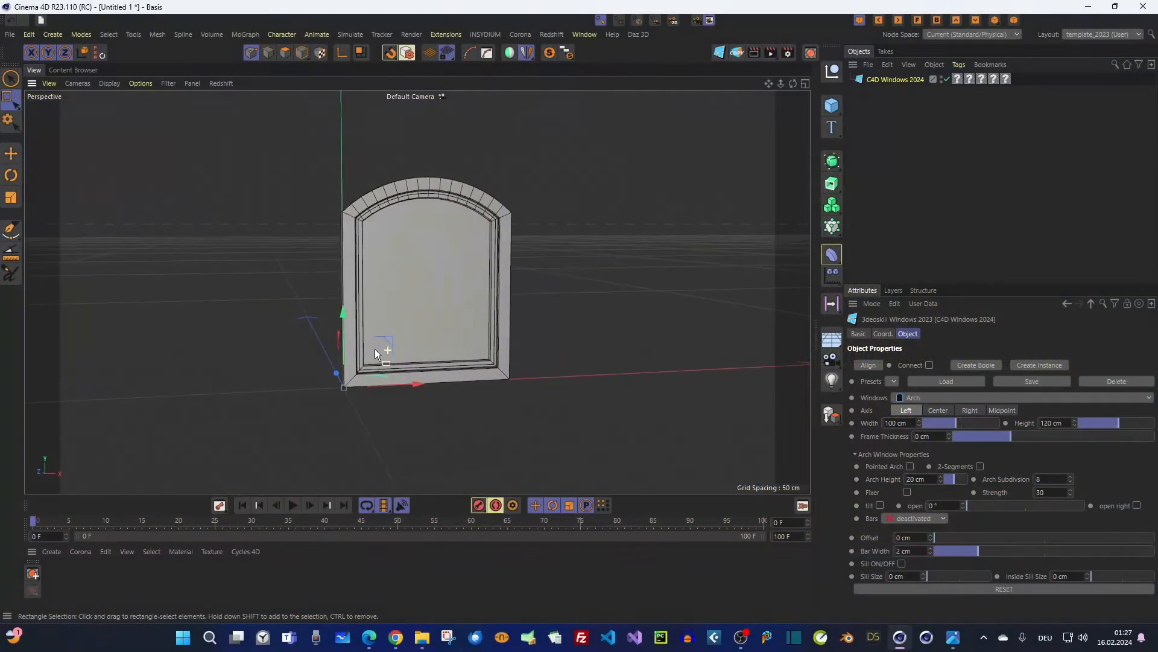
# - Try moving the arch window along the X axis from its left axis point, and undo each move
pyautogui.scroll(3, 381, 355)
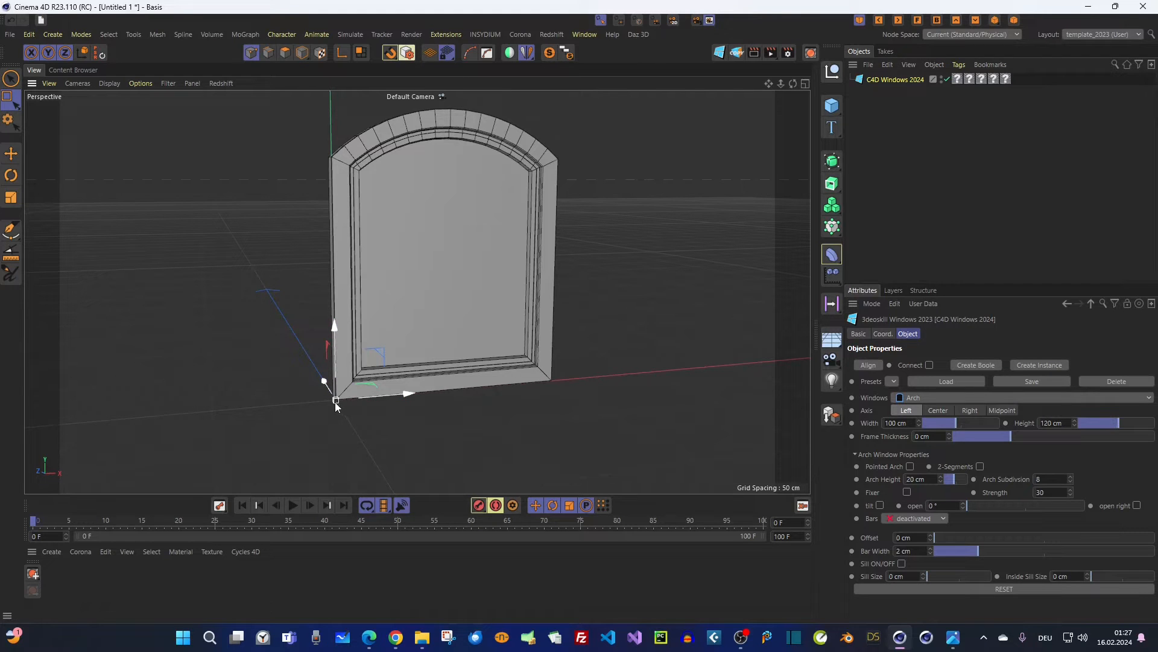
pyautogui.scroll(-3, 342, 392)
pyautogui.scroll(-2, 346, 386)
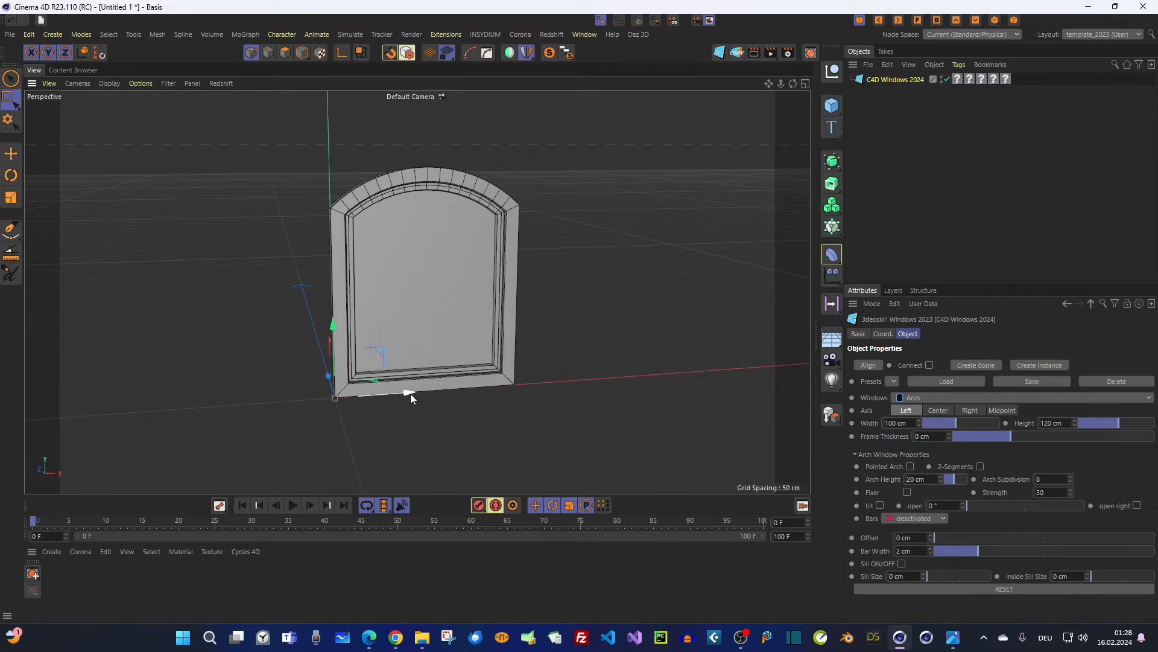
pyautogui.moveTo(410, 393); pyautogui.dragTo(414, 389)
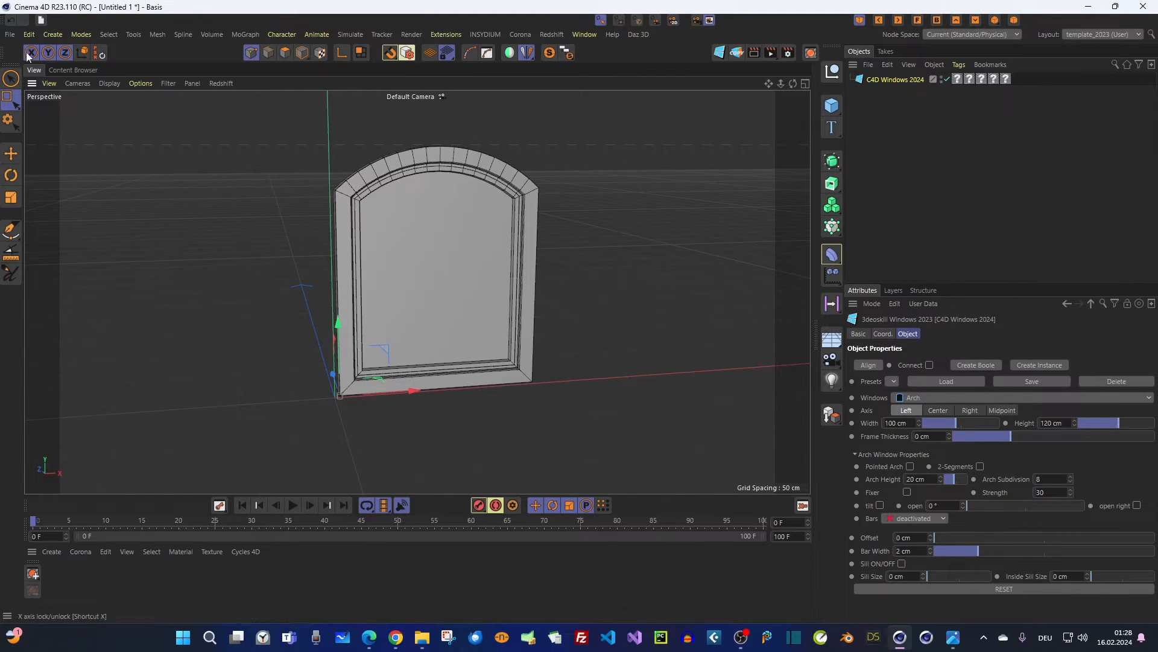
pyautogui.hotkey('ctrl', 'z')
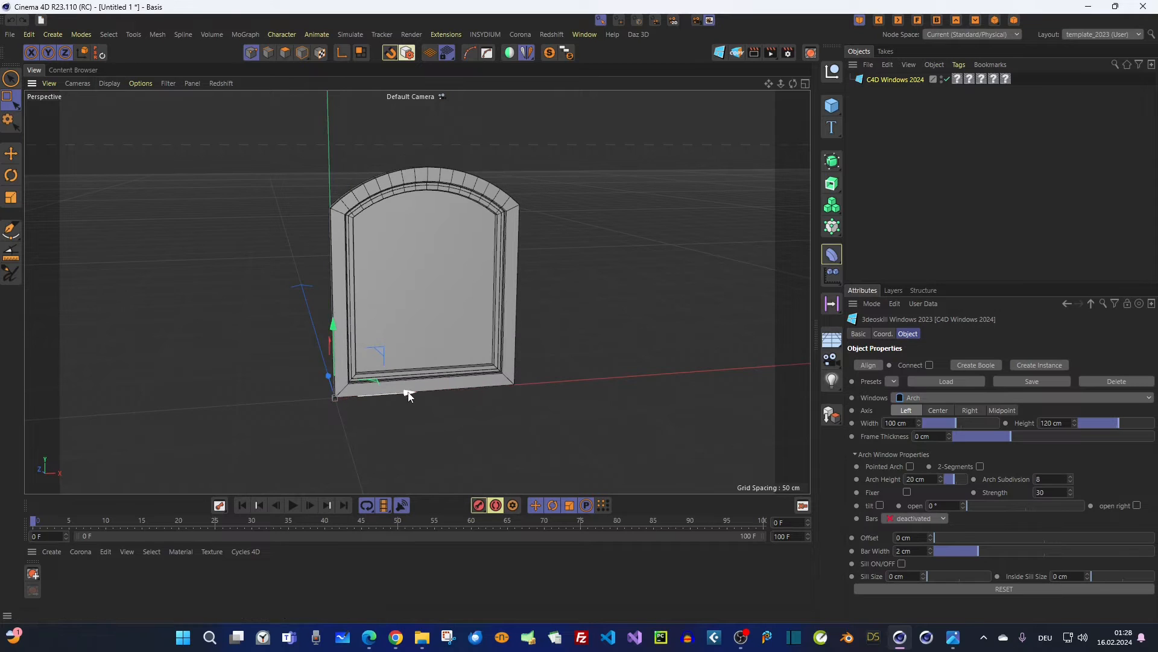
pyautogui.moveTo(408, 393); pyautogui.dragTo(481, 393)
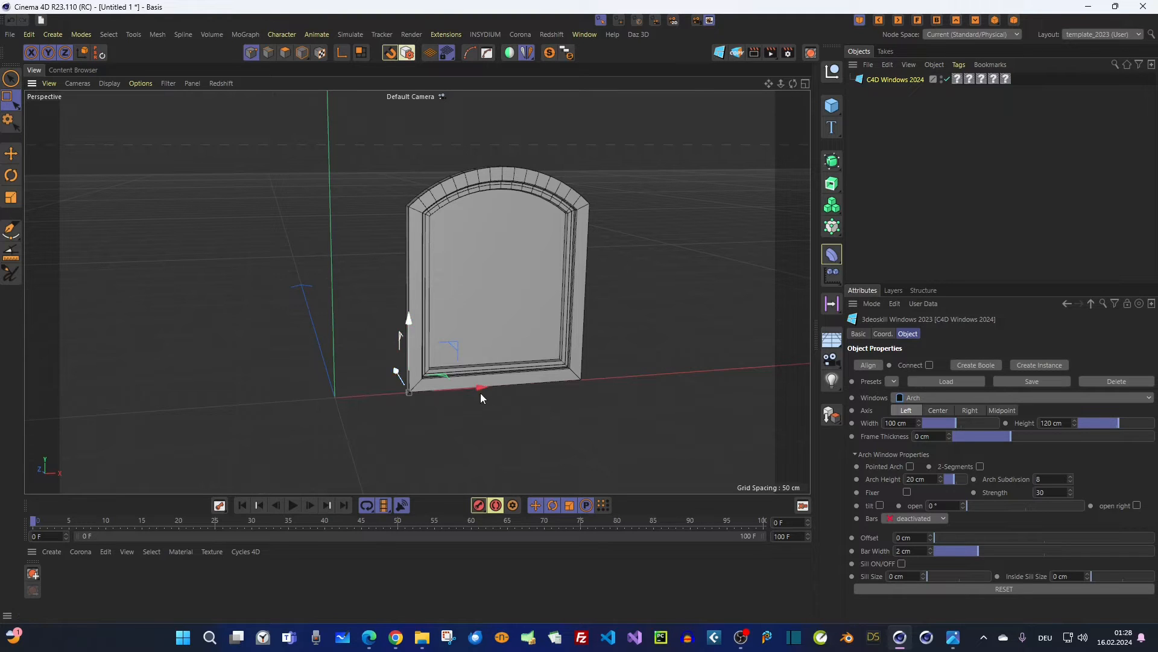
pyautogui.hotkey('ctrl', 'z')
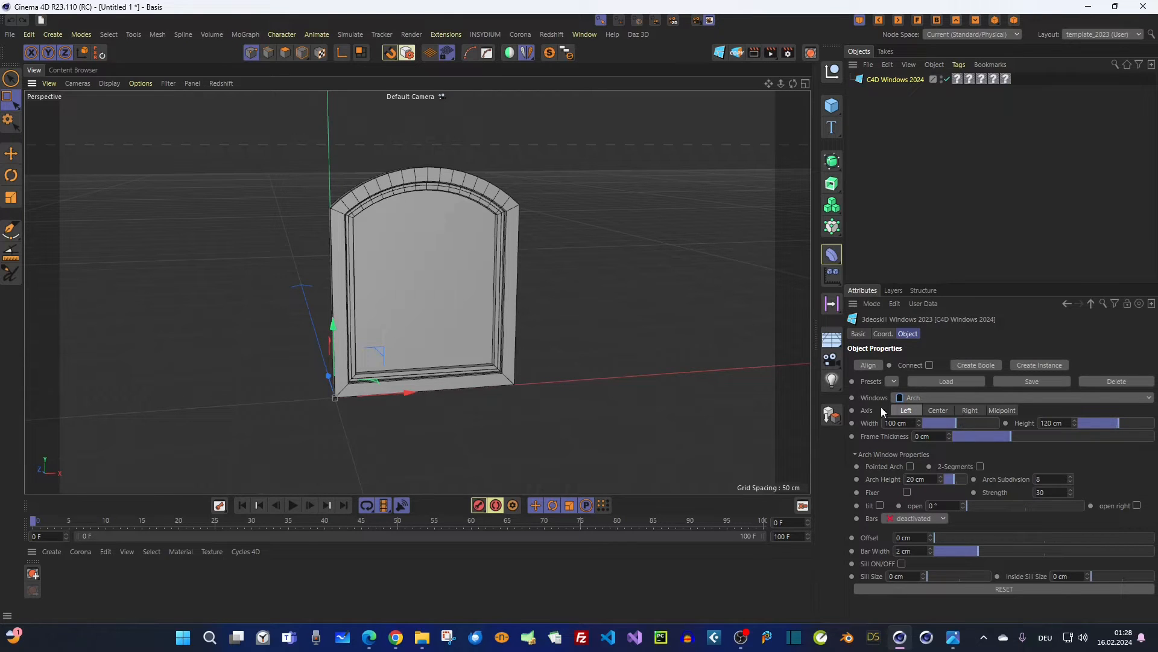
# - Switch the arch window's axis to Right, try moving the window along the negative X axis, and undo the move
pyautogui.click(969, 410)
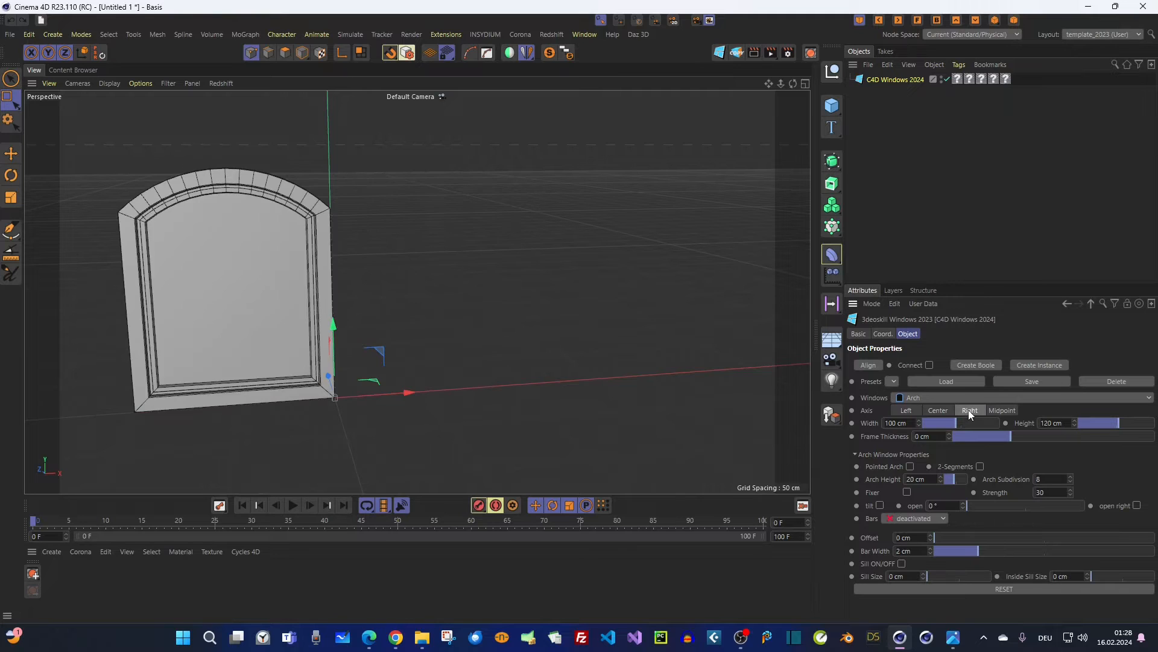
pyautogui.keyDown('alt'); pyautogui.moveTo(360, 386); pyautogui.dragTo(436, 381, button='middle'); pyautogui.keyUp('alt')
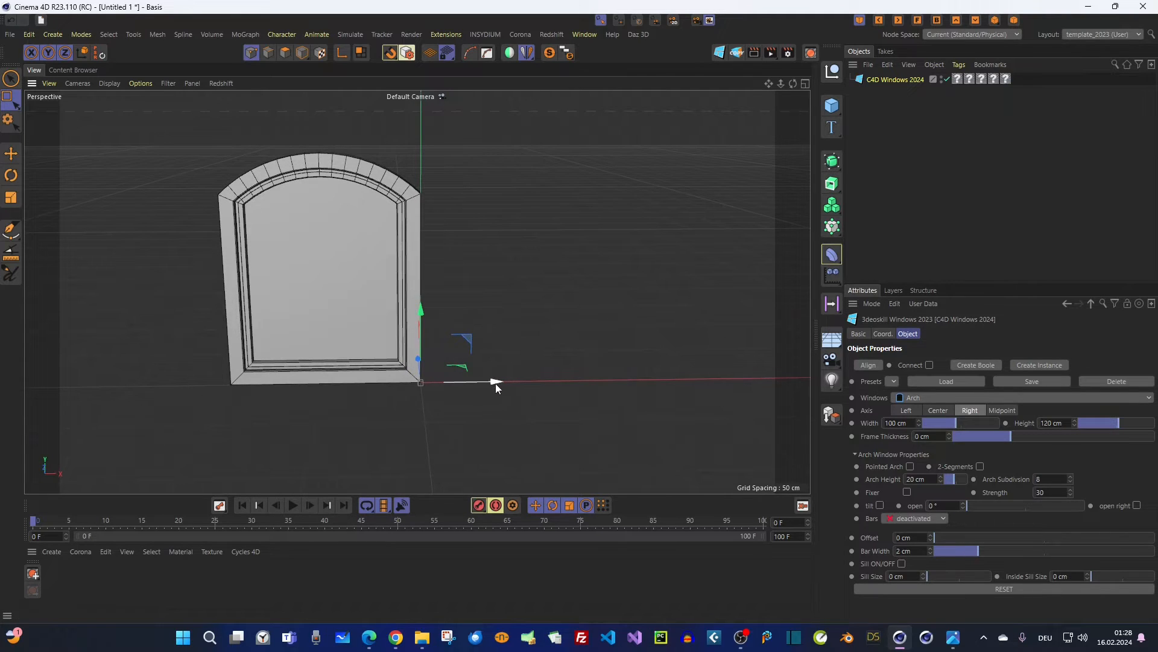
pyautogui.moveTo(495, 383); pyautogui.dragTo(424, 386)
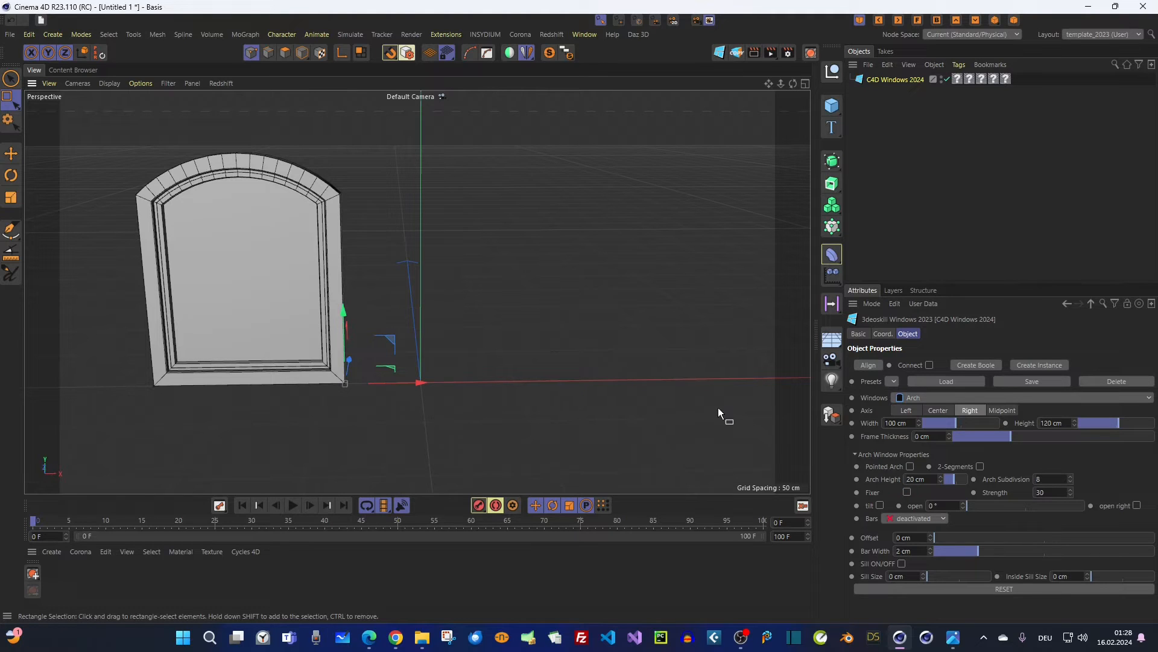
pyautogui.hotkey('ctrl', 'z')
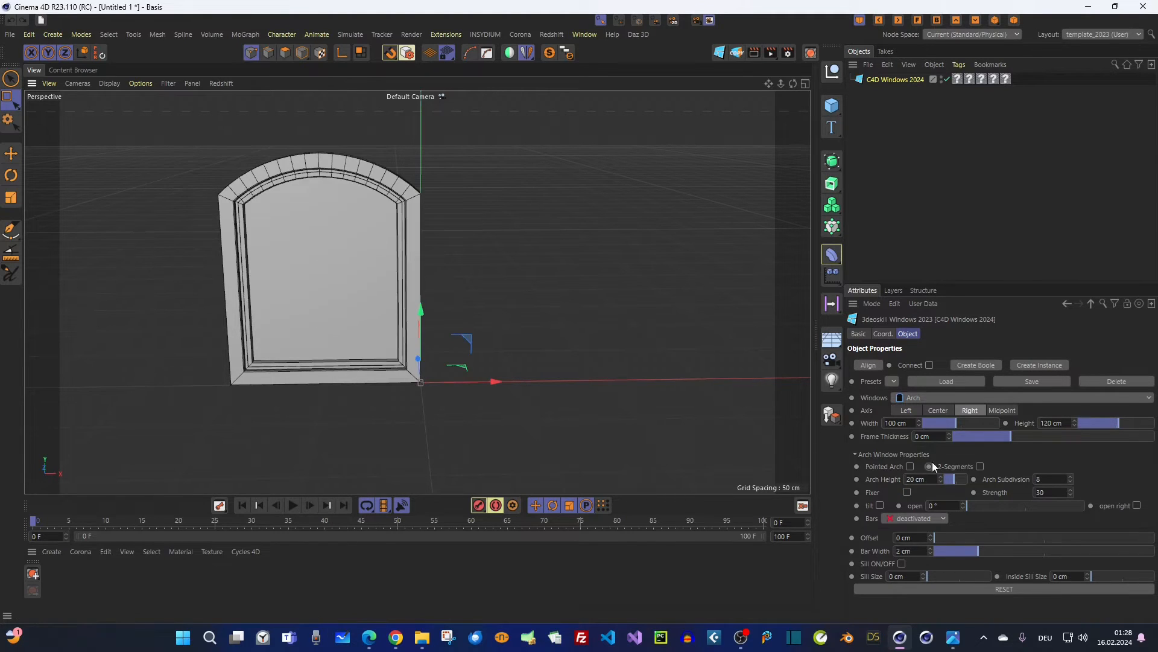
# - Try the Center and Midpoint axis options on the arch window, and return the axis to Left
pyautogui.click(939, 410)
pyautogui.keyDown('alt'); pyautogui.moveTo(444, 374); pyautogui.dragTo(413, 399); pyautogui.keyUp('alt')
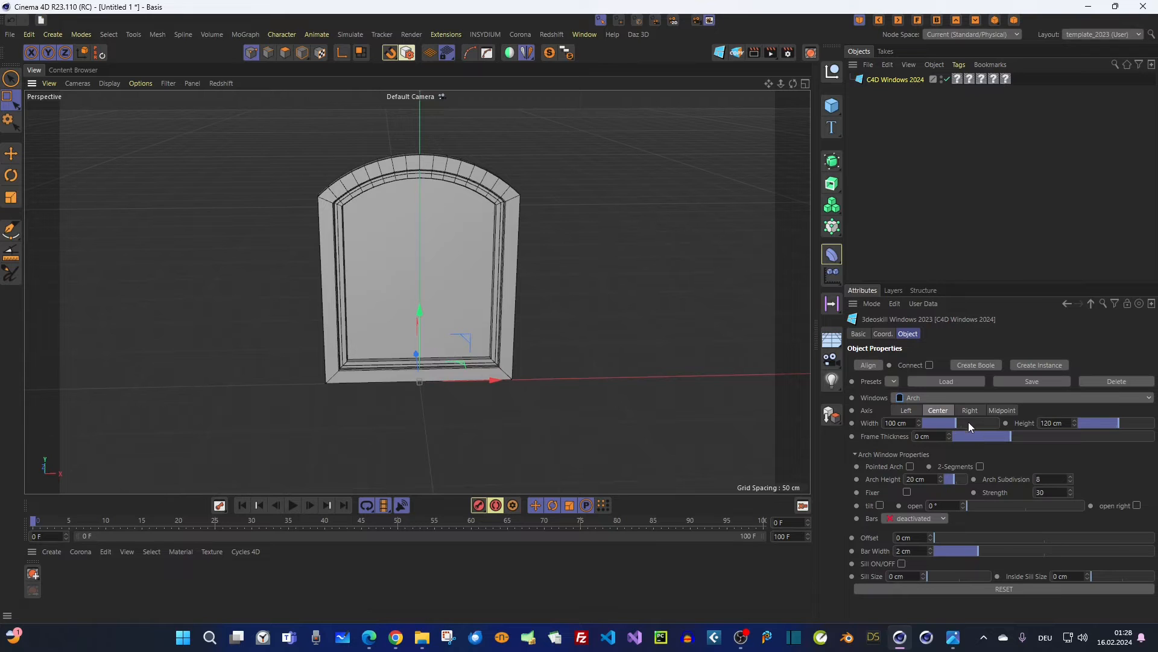
pyautogui.click(1001, 411)
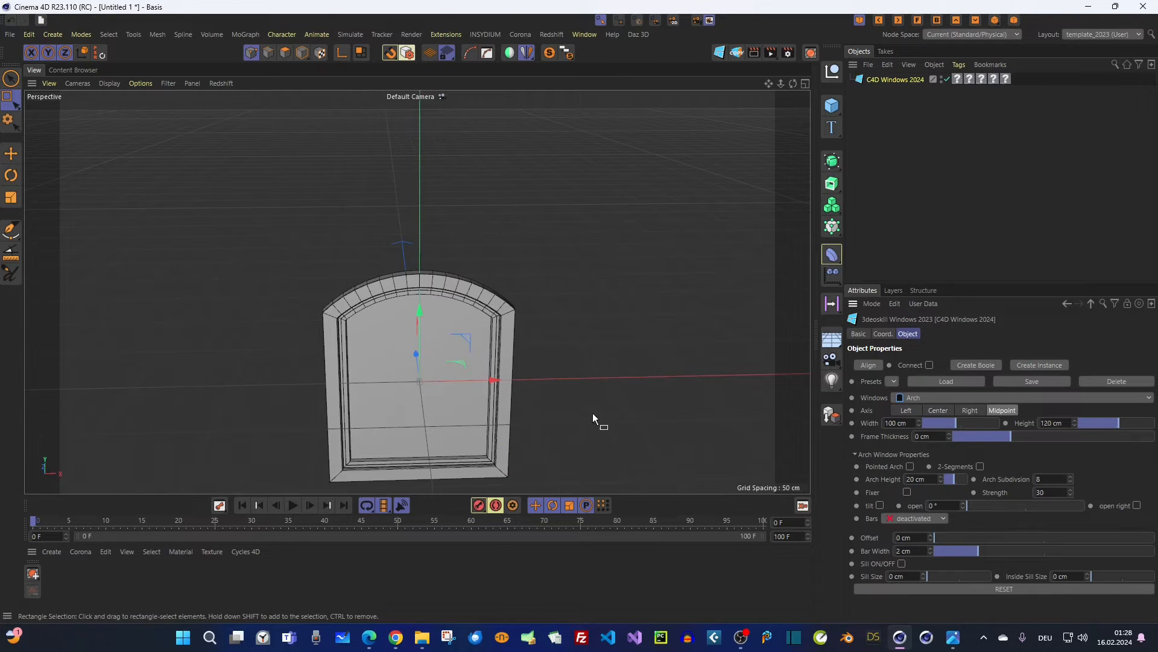
pyautogui.keyDown('alt'); pyautogui.moveTo(592, 413); pyautogui.dragTo(547, 335); pyautogui.keyUp('alt')
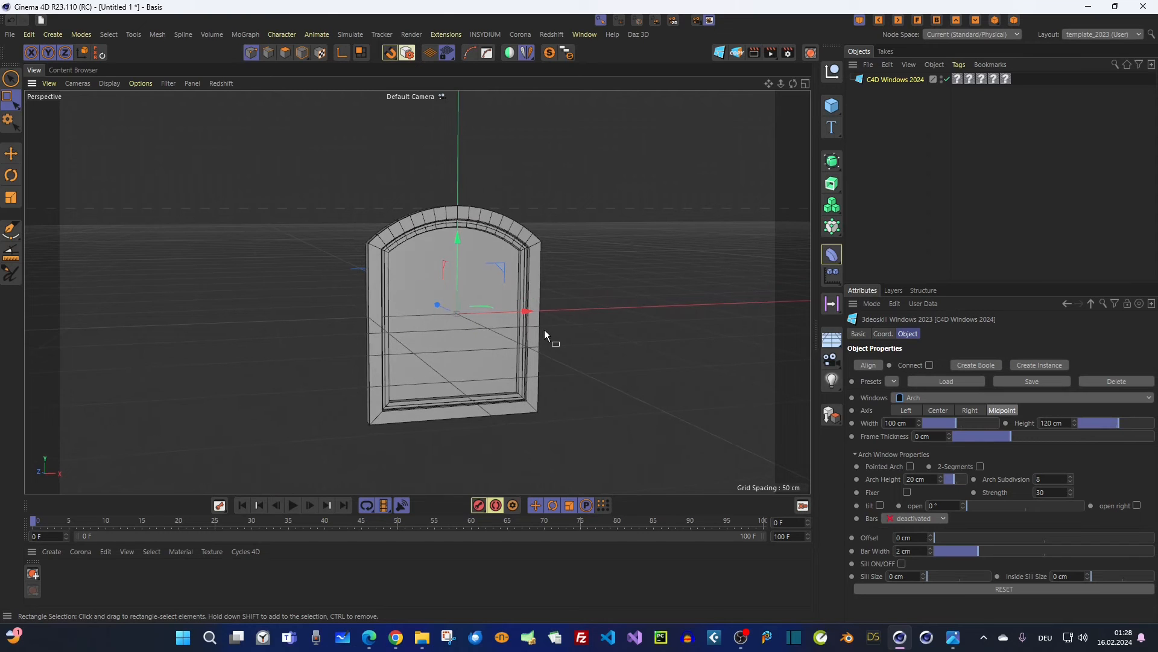
pyautogui.keyDown('alt'); pyautogui.moveTo(544, 329); pyautogui.dragTo(494, 330); pyautogui.keyUp('alt')
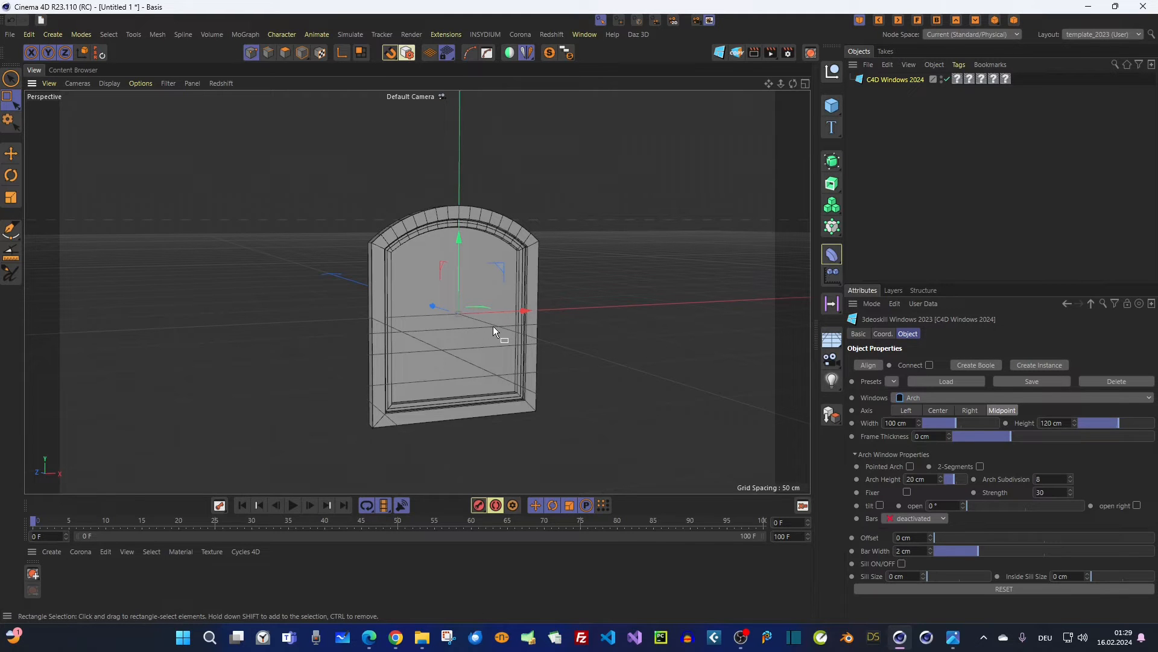
pyautogui.click(912, 412)
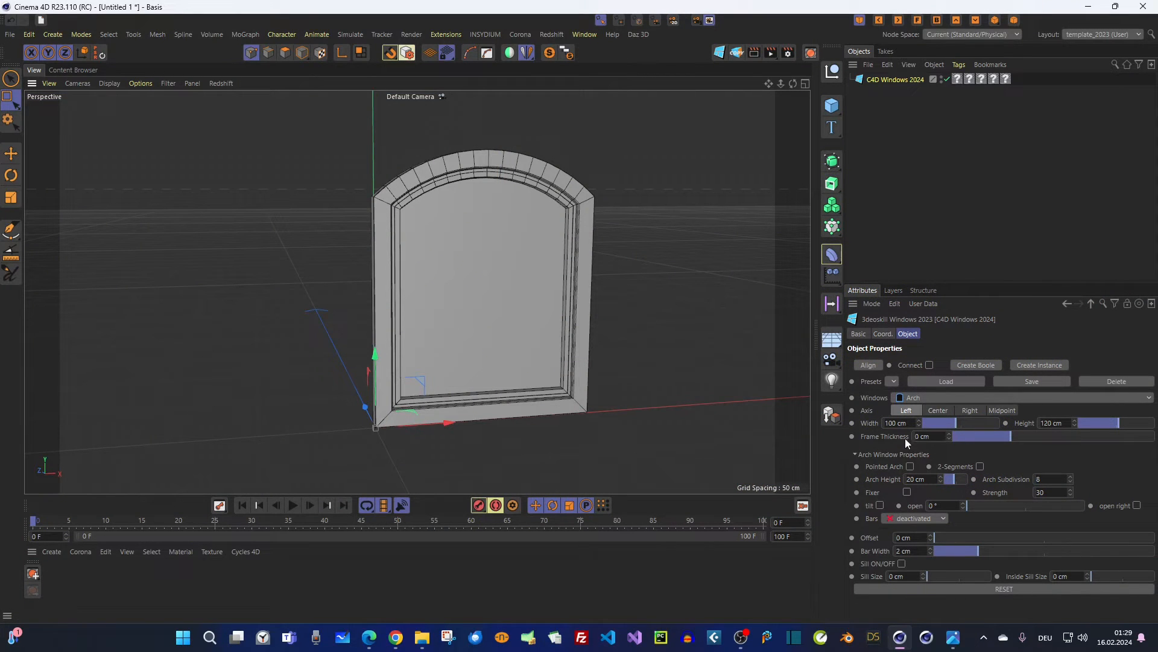
# - Try a frame thickness of -1.2 cm on the arch window, and return it to 0 cm
pyautogui.keyDown('alt'); pyautogui.moveTo(575, 342); pyautogui.dragTo(544, 329); pyautogui.keyUp('alt')
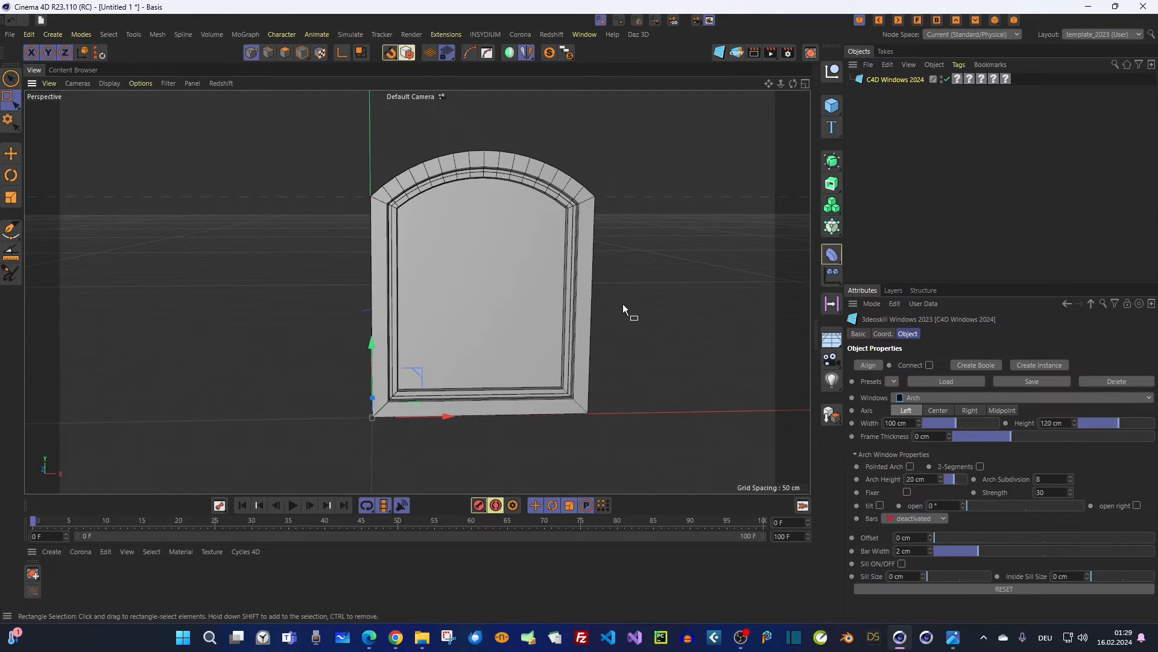
pyautogui.keyDown('alt'); pyautogui.moveTo(622, 305); pyautogui.dragTo(605, 308); pyautogui.keyUp('alt')
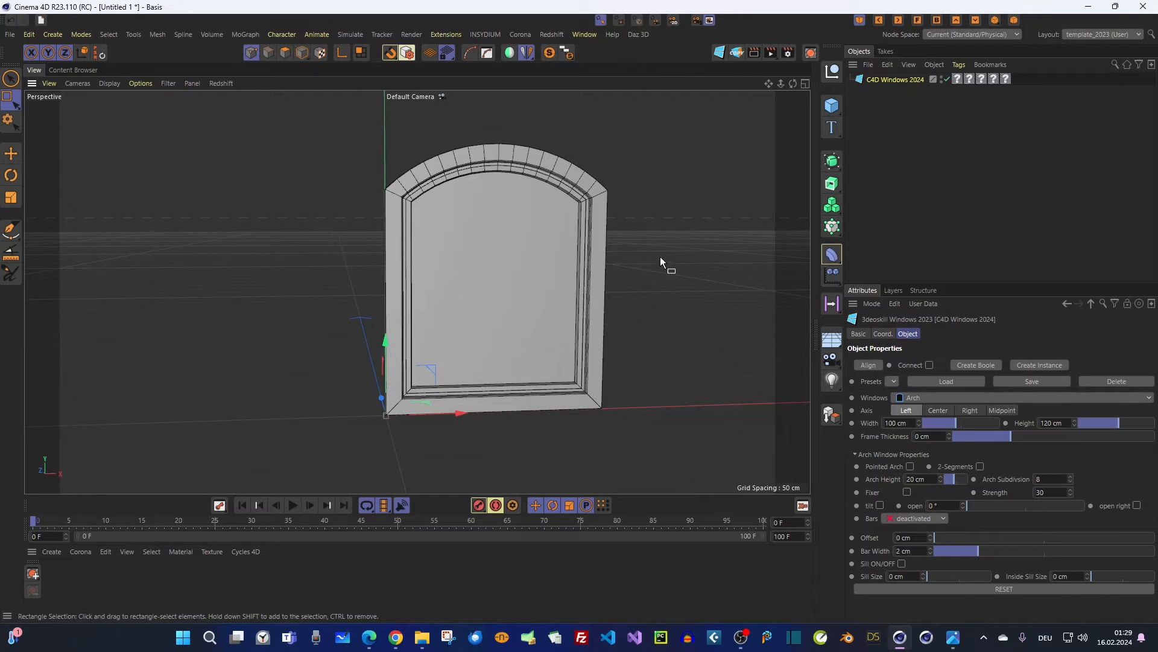
pyautogui.moveTo(384, 197)
pyautogui.keyDown('alt'); pyautogui.mouseDown()
pyautogui.moveTo(428, 205)
pyautogui.moveTo(397, 206)
pyautogui.mouseUp(); pyautogui.keyUp('alt')
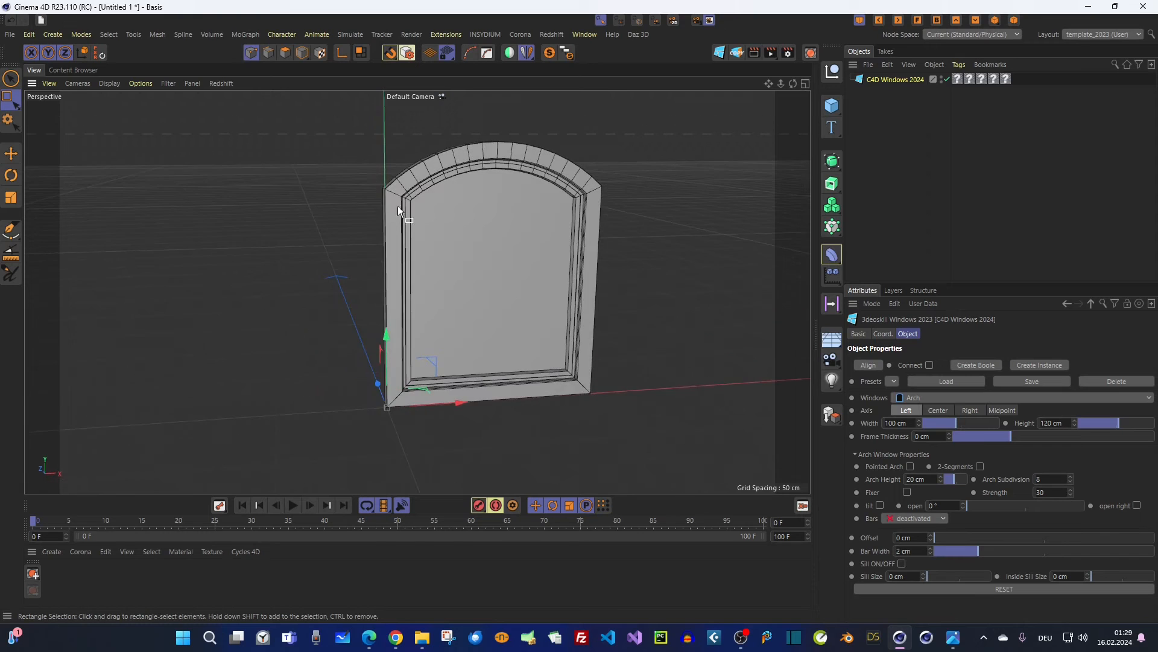
pyautogui.keyDown('alt'); pyautogui.moveTo(410, 198); pyautogui.dragTo(465, 174, button='right'); pyautogui.keyUp('alt')
pyautogui.keyDown('alt'); pyautogui.moveTo(442, 258); pyautogui.dragTo(458, 214, button='middle'); pyautogui.keyUp('alt')
pyautogui.keyDown('alt'); pyautogui.moveTo(459, 215); pyautogui.dragTo(442, 239, button='right'); pyautogui.keyUp('alt')
pyautogui.keyDown('alt'); pyautogui.moveTo(442, 239); pyautogui.dragTo(420, 202); pyautogui.keyUp('alt')
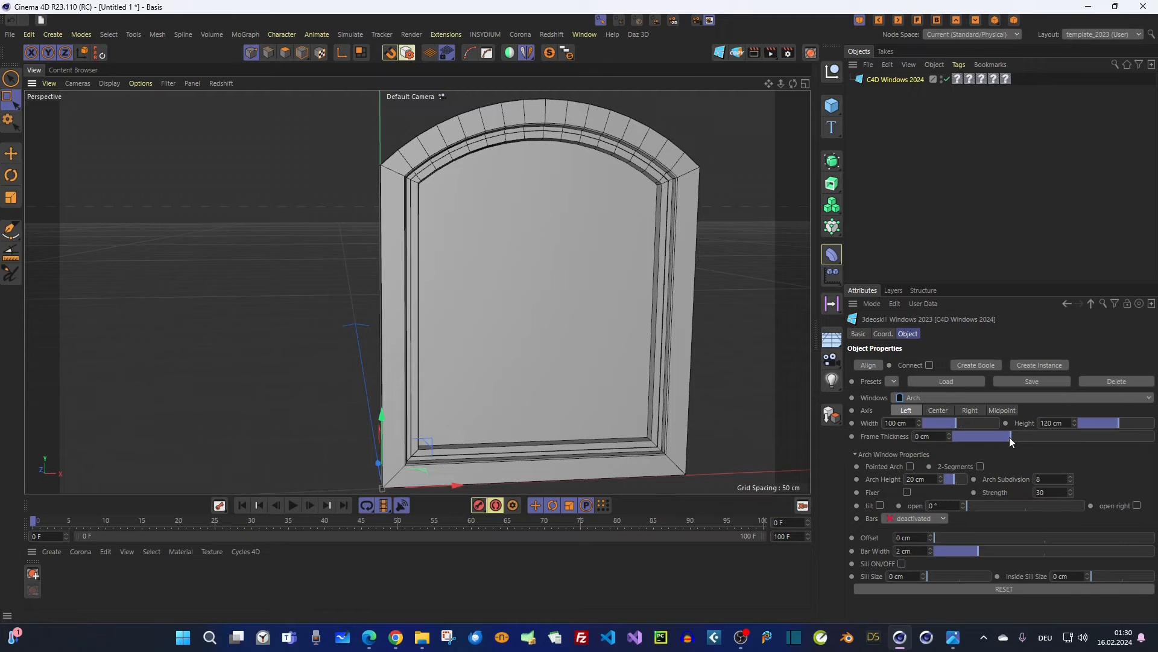
pyautogui.moveTo(1009, 437)
pyautogui.mouseDown()
pyautogui.moveTo(945, 443)
pyautogui.moveTo(1011, 446)
pyautogui.moveTo(949, 450)
pyautogui.moveTo(992, 451)
pyautogui.mouseUp()
pyautogui.keyDown('alt'); pyautogui.moveTo(726, 349); pyautogui.dragTo(579, 260); pyautogui.keyUp('alt')
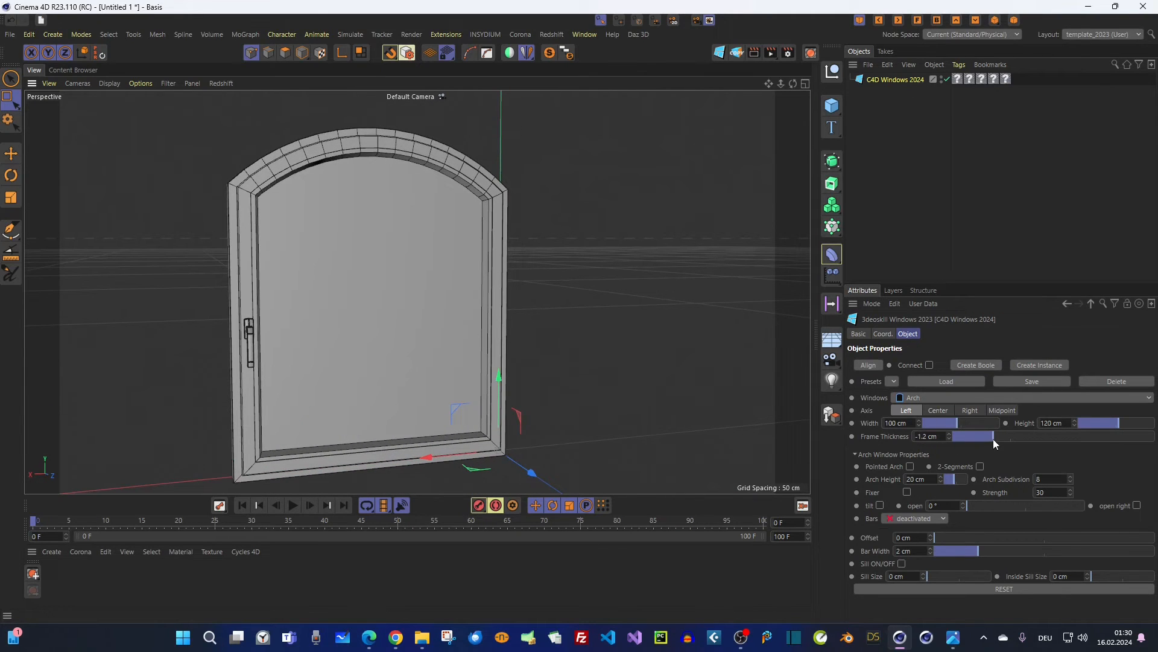
pyautogui.moveTo(993, 439)
pyautogui.mouseDown()
pyautogui.moveTo(1127, 437)
pyautogui.moveTo(932, 437)
pyautogui.moveTo(1011, 439)
pyautogui.mouseUp()
pyautogui.scroll(-2, 336, 309)
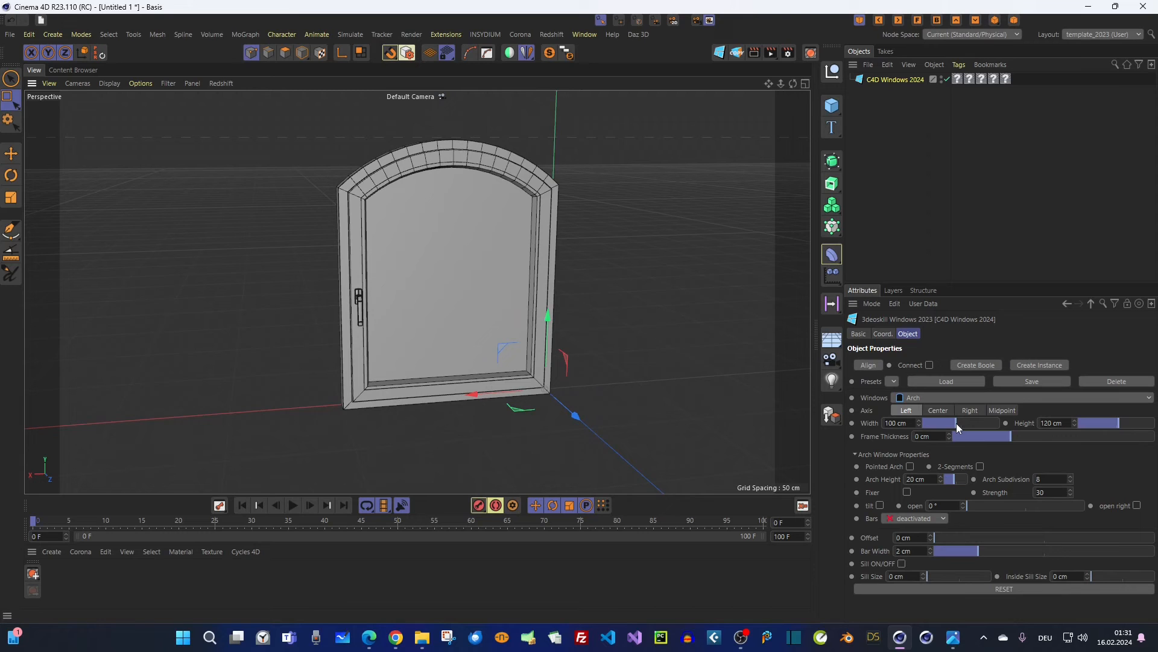
# - Narrow the arch window to a width of 24 cm and inspect its rounded top up close
pyautogui.moveTo(957, 423); pyautogui.dragTo(898, 426)
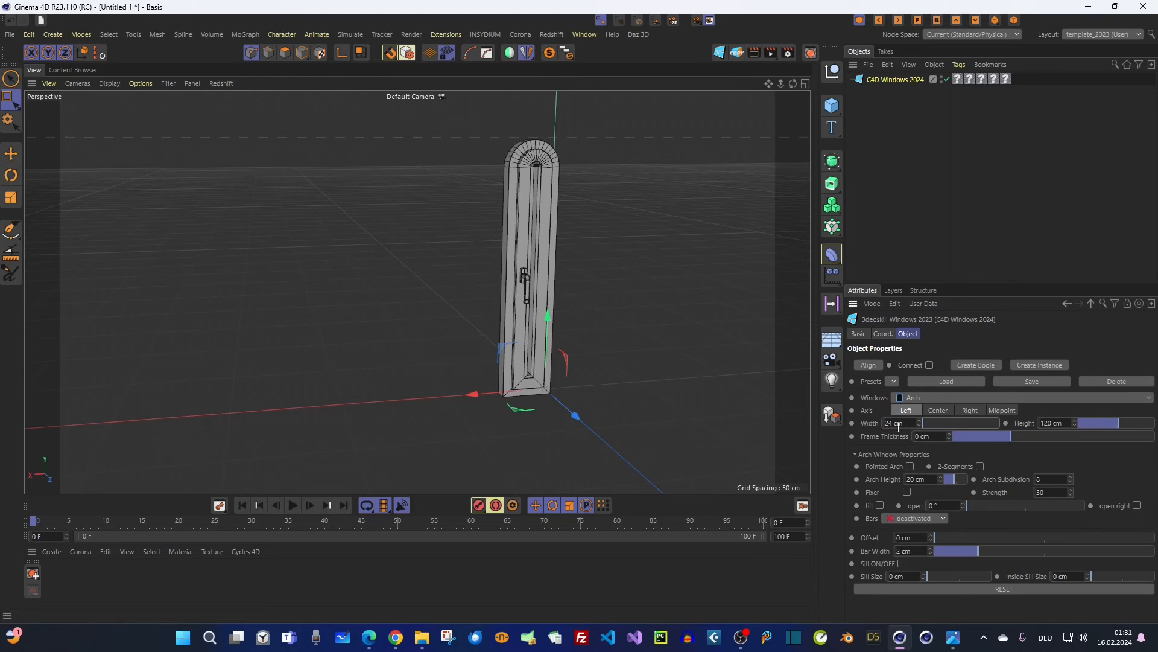
pyautogui.moveTo(535, 176)
pyautogui.keyDown('alt'); pyautogui.mouseDown()
pyautogui.moveTo(513, 179)
pyautogui.moveTo(534, 177)
pyautogui.mouseUp(); pyautogui.keyUp('alt')
pyautogui.keyDown('alt'); pyautogui.moveTo(534, 177); pyautogui.dragTo(594, 159, button='right'); pyautogui.keyUp('alt')
pyautogui.keyDown('alt'); pyautogui.moveTo(541, 165); pyautogui.dragTo(561, 178); pyautogui.keyUp('alt')
pyautogui.keyDown('alt'); pyautogui.moveTo(560, 178); pyautogui.dragTo(540, 184, button='right'); pyautogui.keyUp('alt')
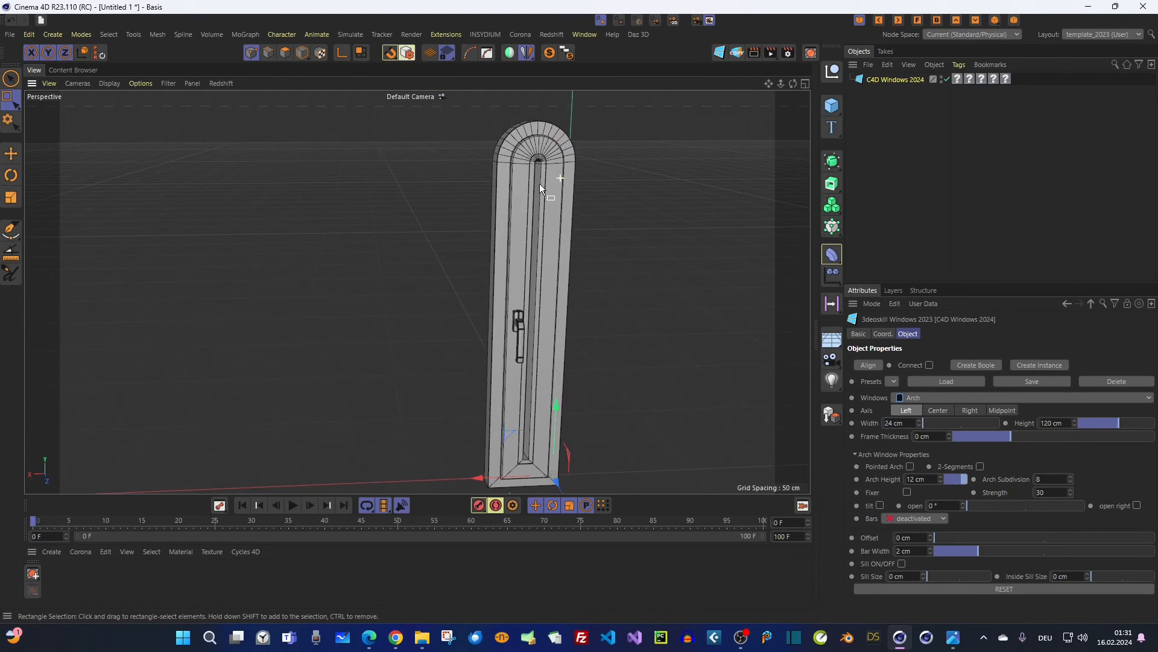
# - Set the arch window's width to 104.8 cm, its height to 110.1 cm and its frame thickness to -1.8 cm
pyautogui.moveTo(975, 441); pyautogui.dragTo(1114, 428)
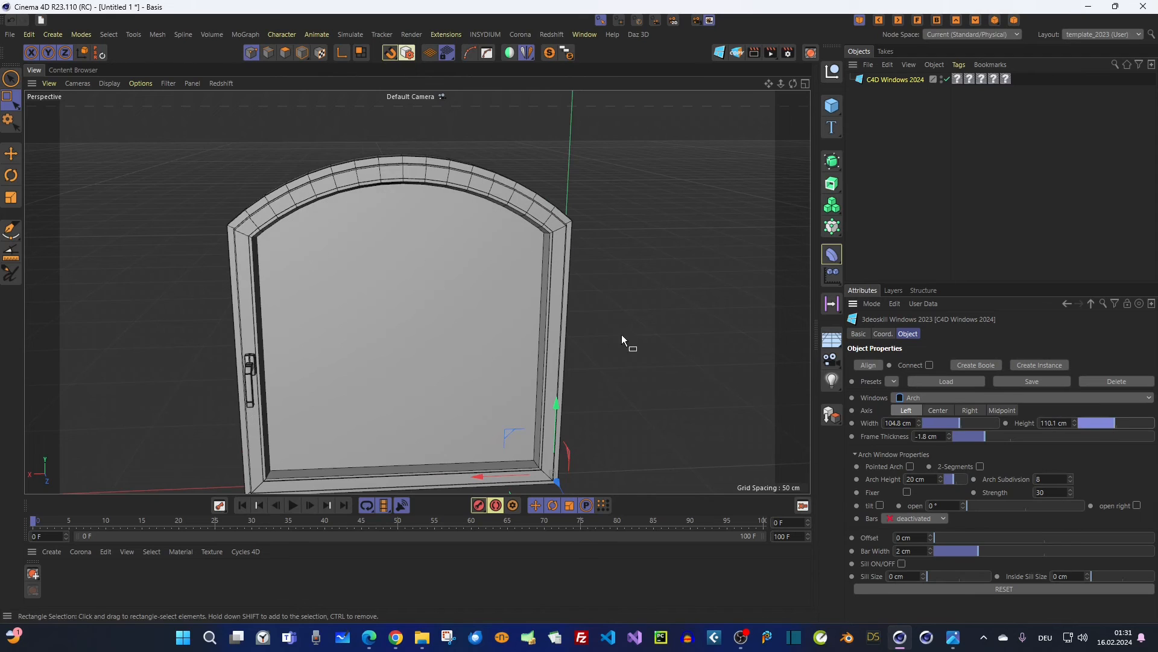
pyautogui.keyDown('alt'); pyautogui.moveTo(621, 334); pyautogui.dragTo(551, 344); pyautogui.keyUp('alt')
# - Change the window type to Rectangle and add a rectangular top light
pyautogui.click(913, 397)
pyautogui.click(933, 423)
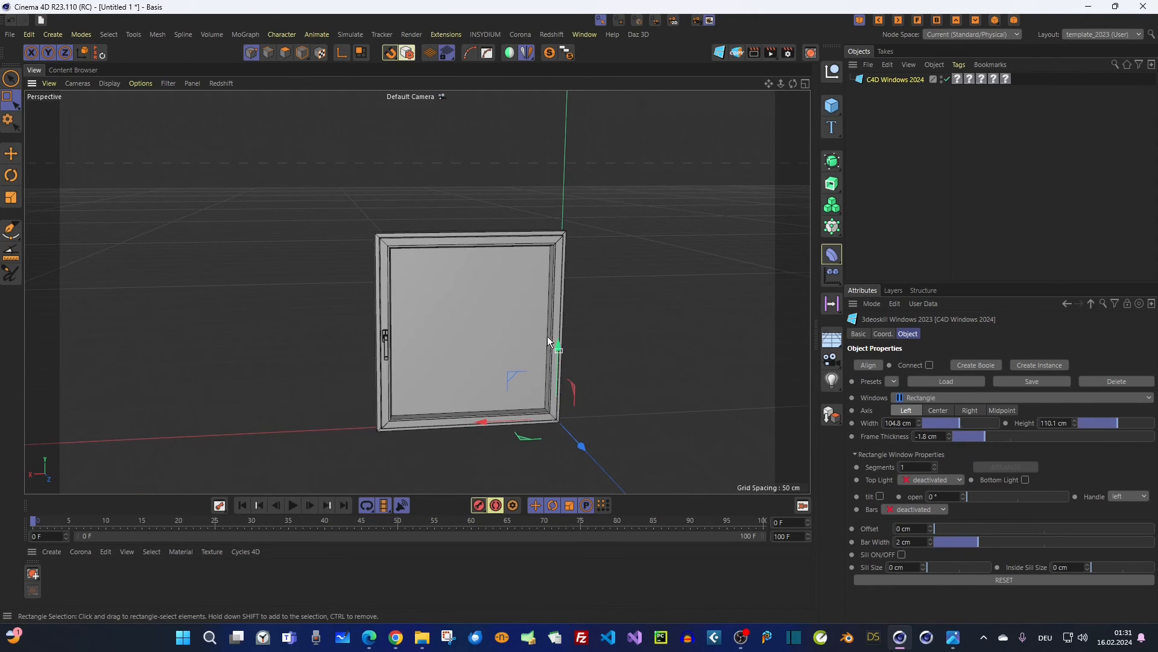
pyautogui.click(929, 479)
pyautogui.click(938, 505)
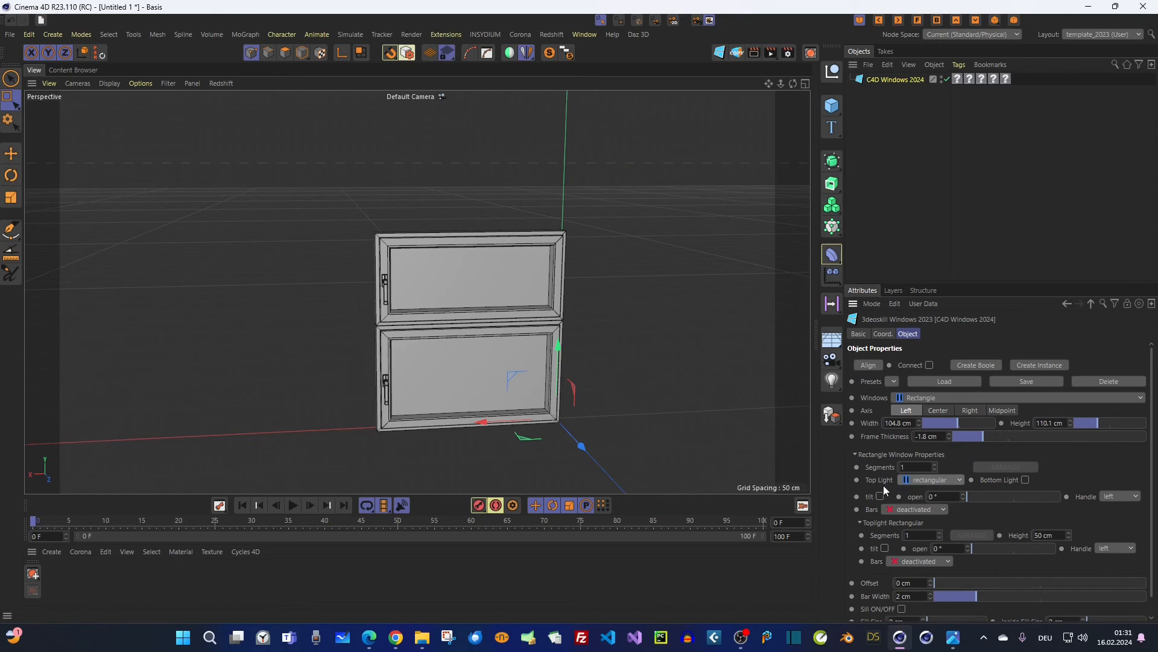
# - Set the top light's height to 32.8 cm and the window's frame thickness to -3.7 cm
pyautogui.keyDown('alt'); pyautogui.moveTo(415, 333); pyautogui.dragTo(416, 289, button='middle'); pyautogui.keyUp('alt')
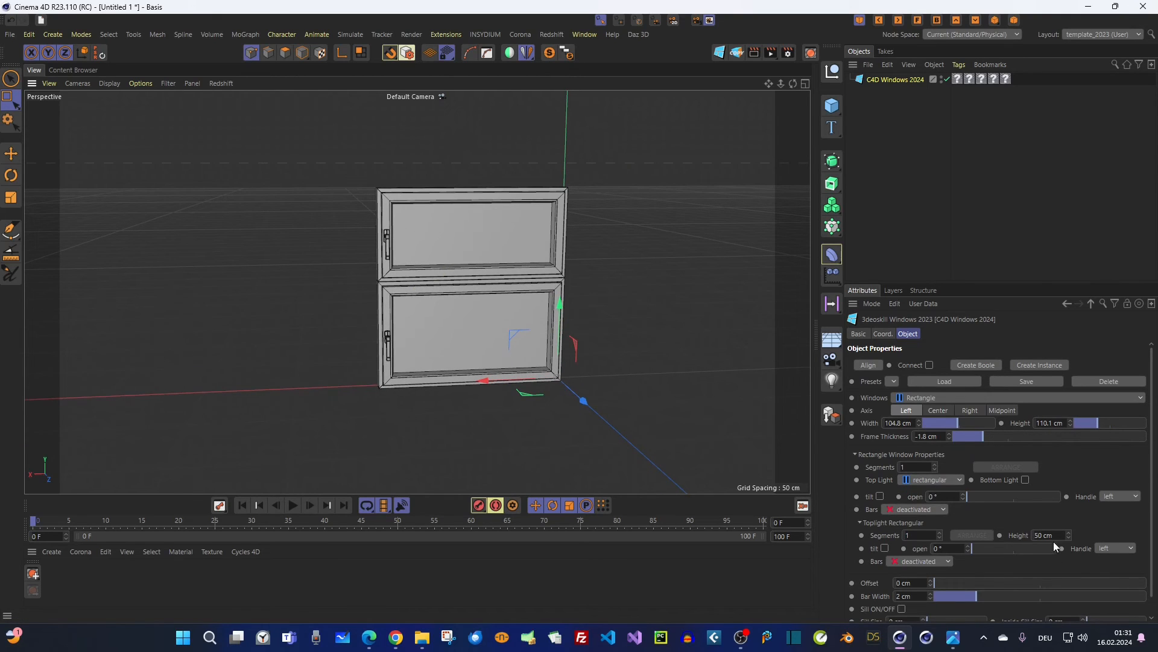
pyautogui.moveTo(1069, 534); pyautogui.dragTo(1039, 484)
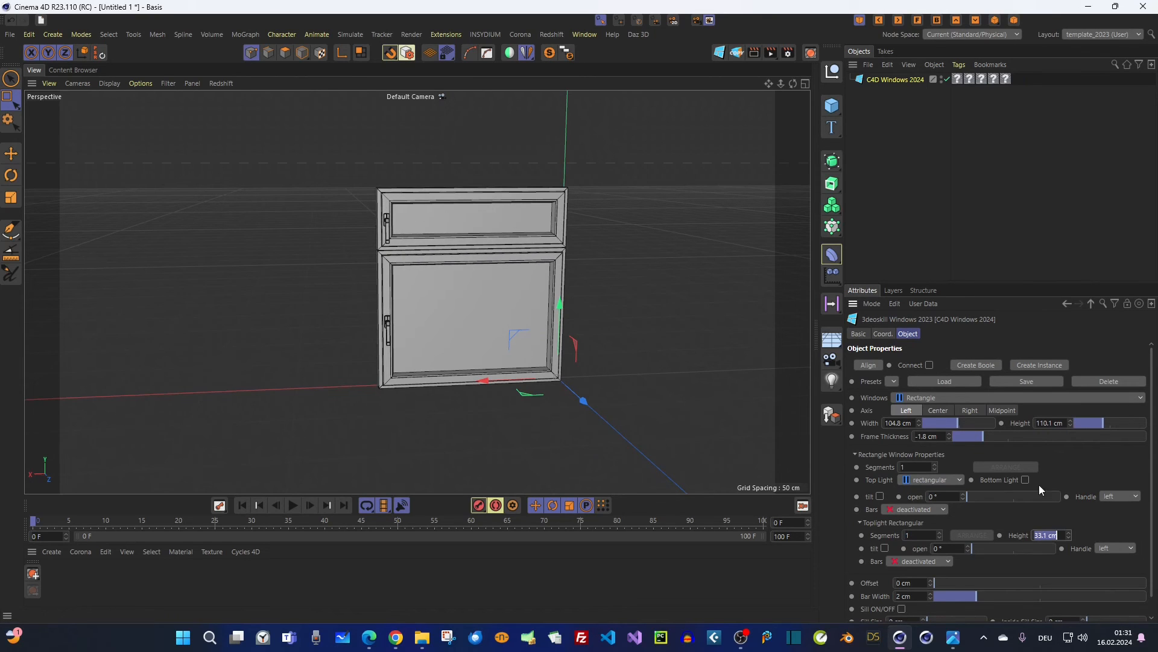
pyautogui.click(972, 436)
pyautogui.moveTo(972, 437); pyautogui.dragTo(957, 439)
pyautogui.moveTo(1069, 534)
pyautogui.mouseDown()
pyautogui.moveTo(1038, 534)
pyautogui.moveTo(1068, 535)
pyautogui.mouseUp()
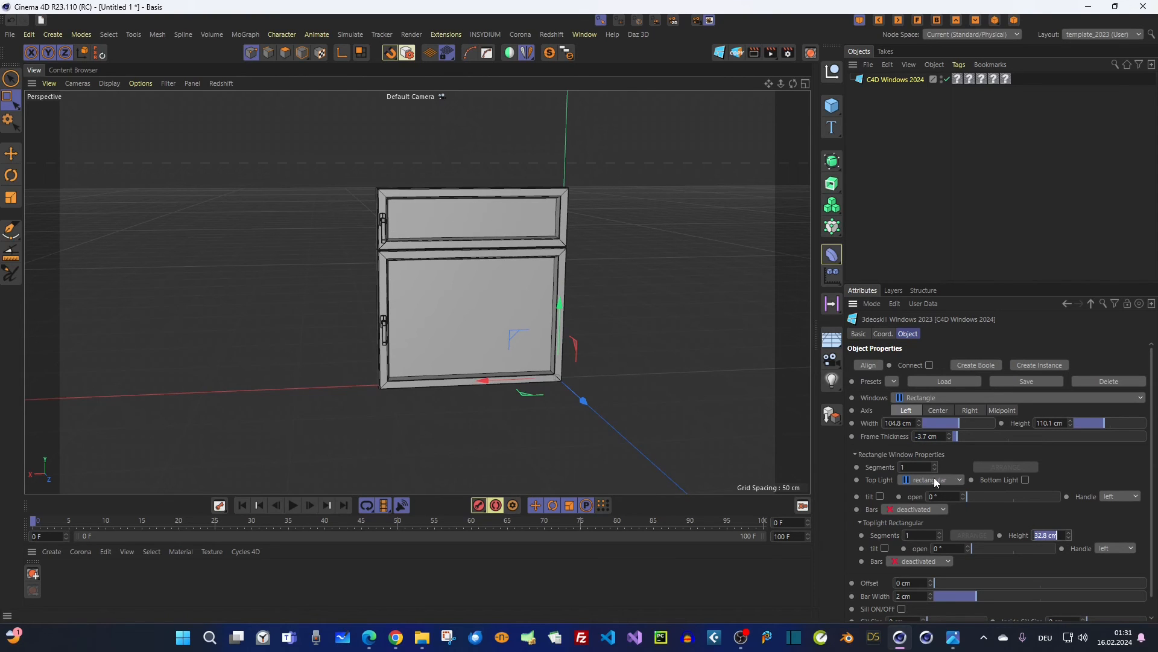
# - Divide the lower part of the window into 2 segments and set the left segment's width to 47.5 cm
pyautogui.click(937, 464)
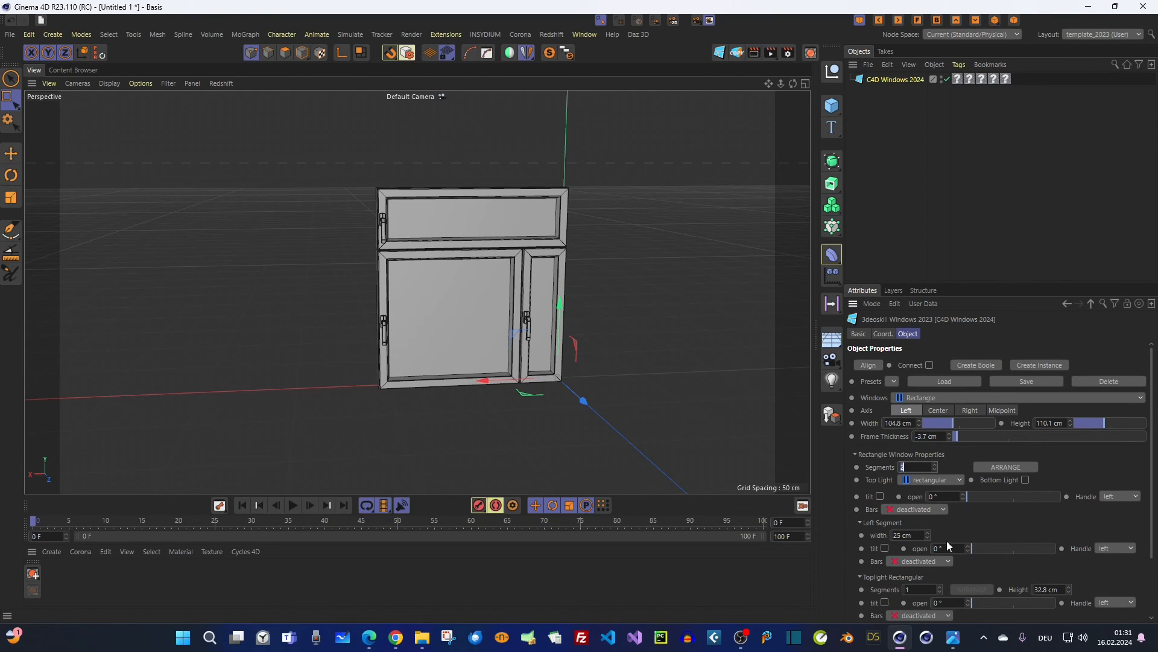
pyautogui.moveTo(927, 535)
pyautogui.mouseDown()
pyautogui.moveTo(927, 495)
pyautogui.moveTo(927, 537)
pyautogui.moveTo(927, 513)
pyautogui.moveTo(927, 525)
pyautogui.mouseUp()
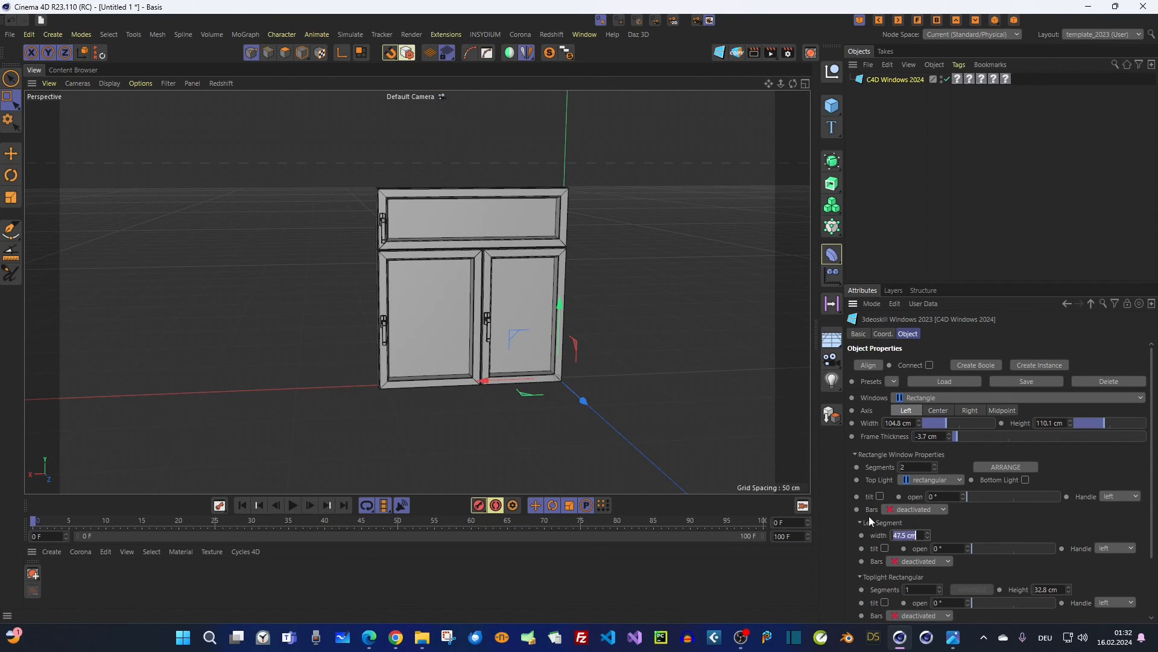